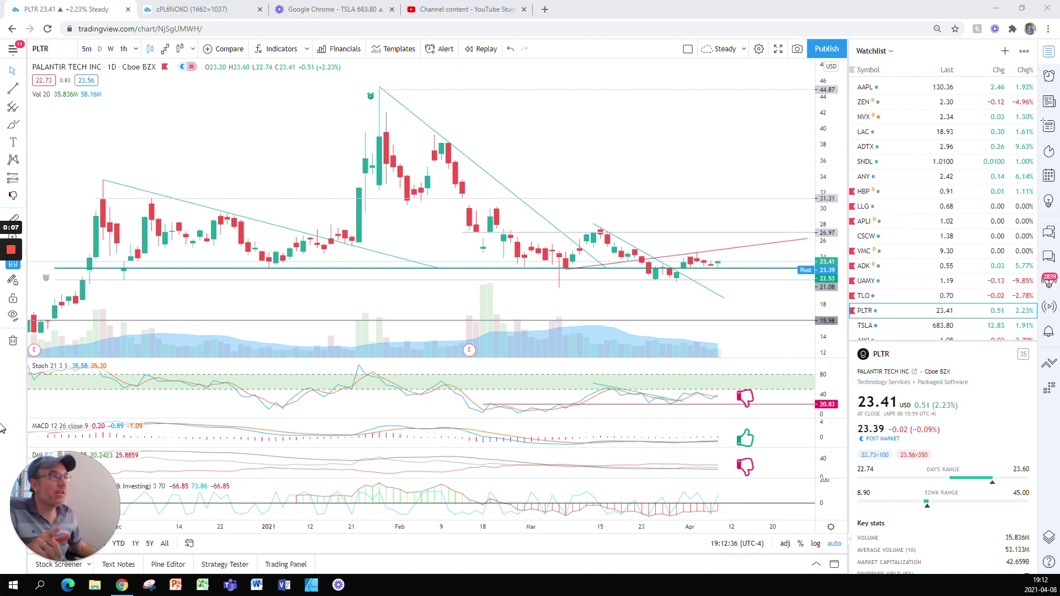
Select the descending teal trendline and zoom the chart in and out around it.
{"action": "left_click", "coordinate": [619, 158]}
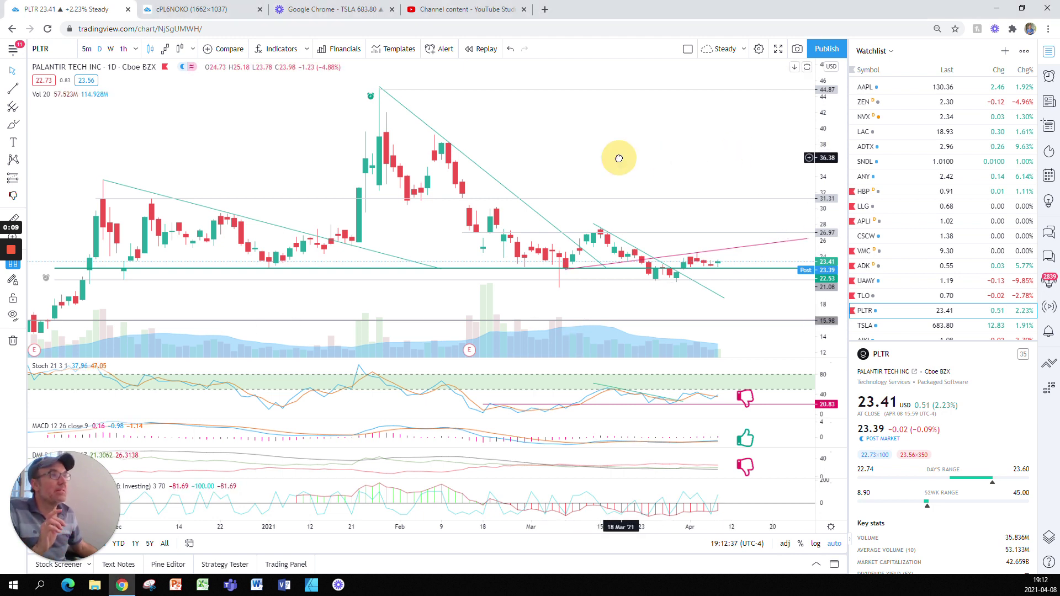
{"action": "left_click", "coordinate": [669, 270]}
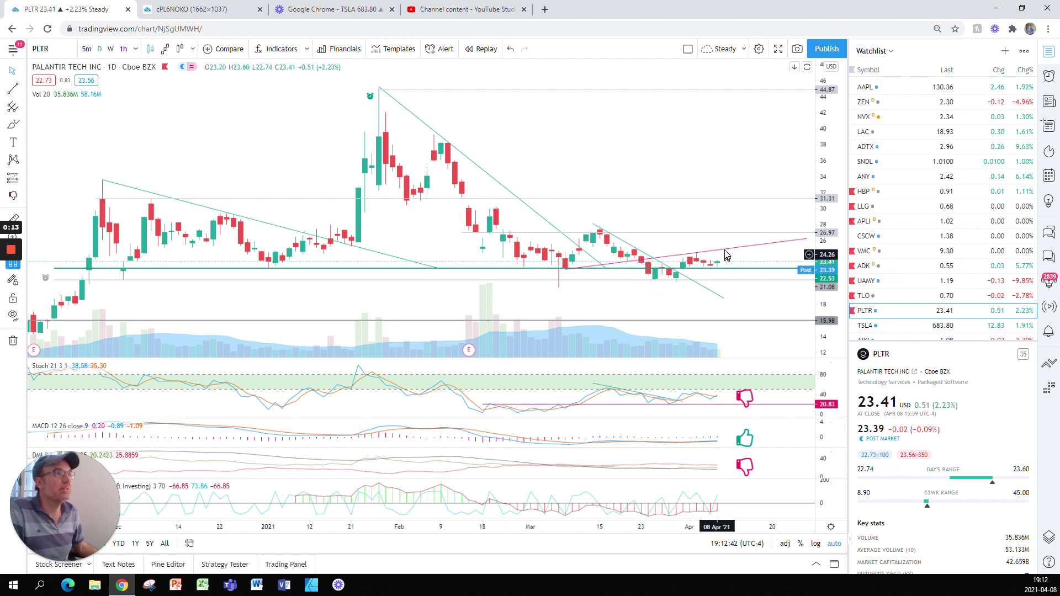
{"action": "scroll", "coordinate": [737, 221], "scroll_direction": "up", "scroll_amount": 2}
{"action": "scroll", "coordinate": [740, 210], "scroll_direction": "up", "scroll_amount": 2}
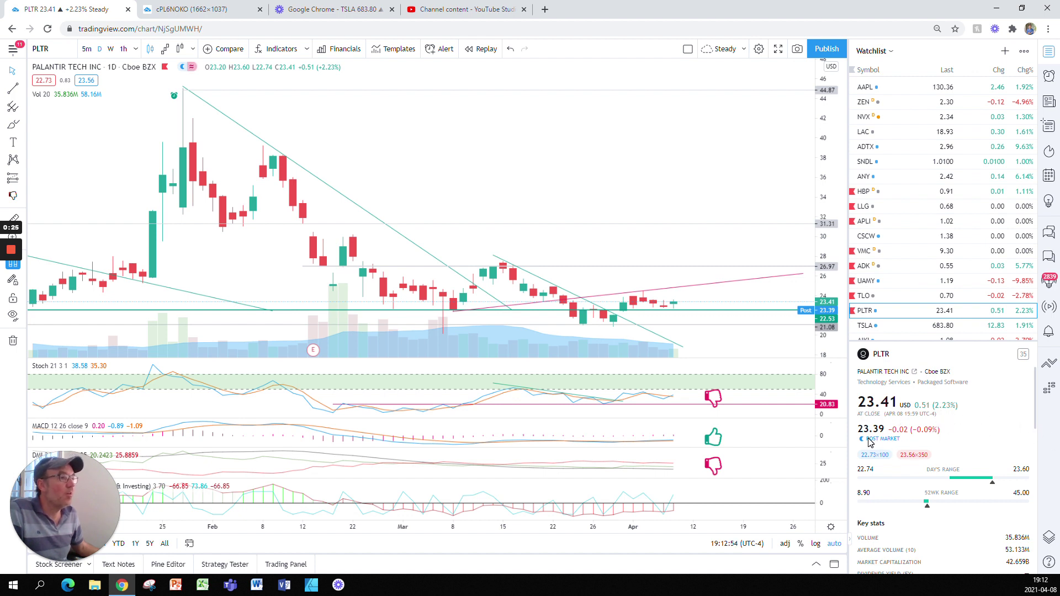
{"action": "scroll", "coordinate": [759, 329], "scroll_direction": "up", "scroll_amount": 5}
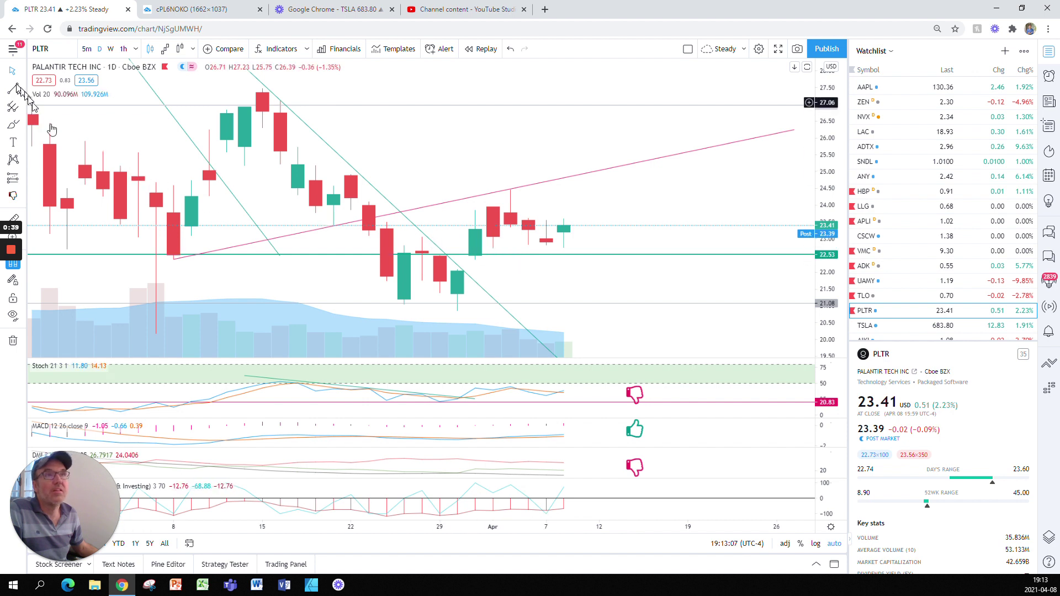
{"action": "scroll", "coordinate": [235, 218], "scroll_direction": "down", "scroll_amount": 4}
{"action": "scroll", "coordinate": [244, 215], "scroll_direction": "down", "scroll_amount": 5}
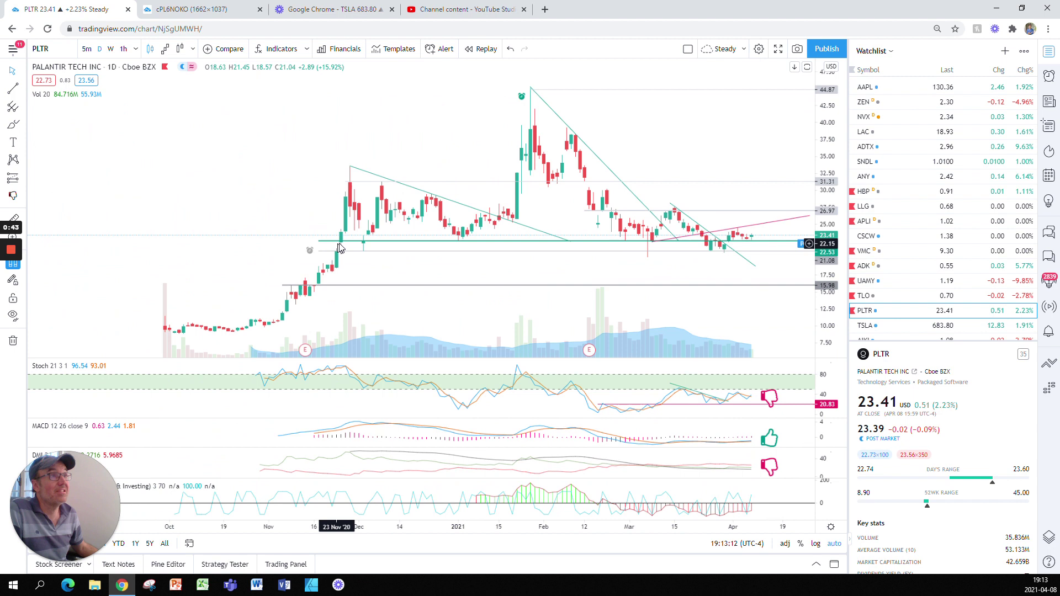
{"action": "scroll", "coordinate": [379, 244], "scroll_direction": "up", "scroll_amount": 5}
{"action": "scroll", "coordinate": [376, 245], "scroll_direction": "up", "scroll_amount": 6}
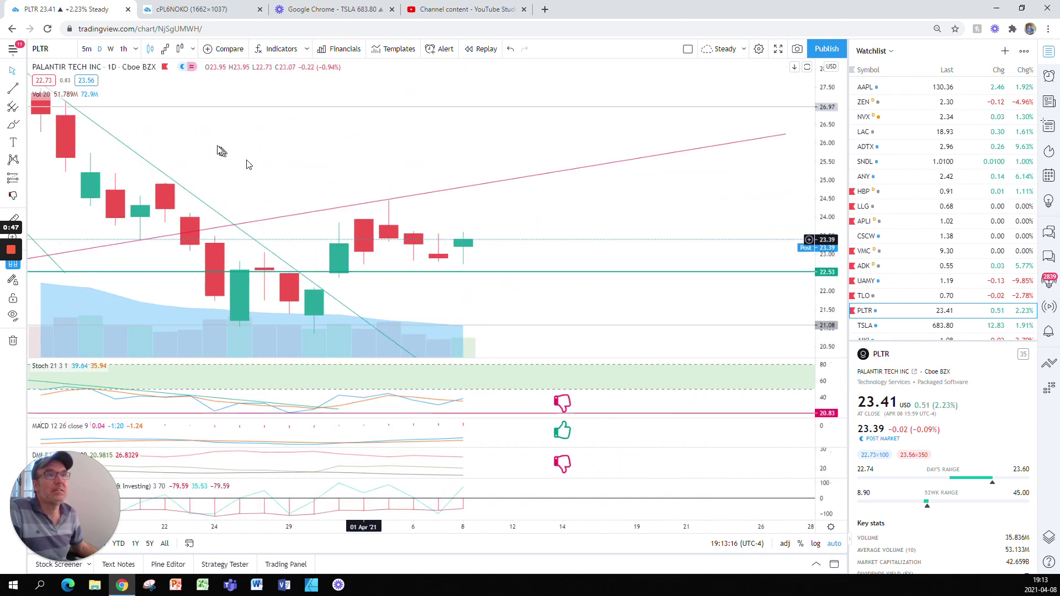
Draw a green horizontal ray at about 22.73 starting from the early-April candles.
{"action": "left_click", "coordinate": [22, 90]}
{"action": "left_click", "coordinate": [61, 189]}
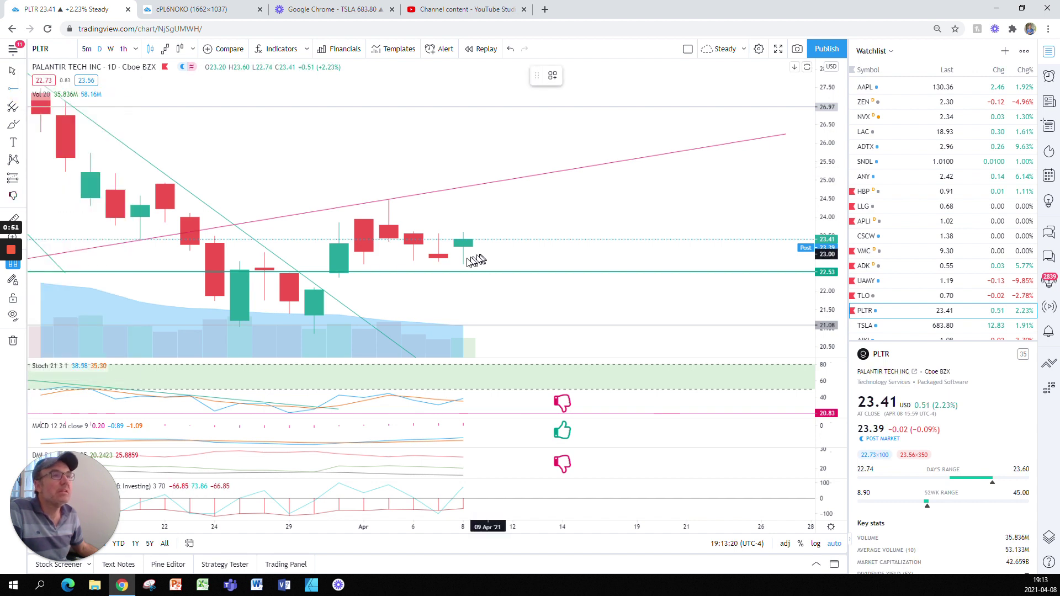
{"action": "left_click", "coordinate": [364, 265]}
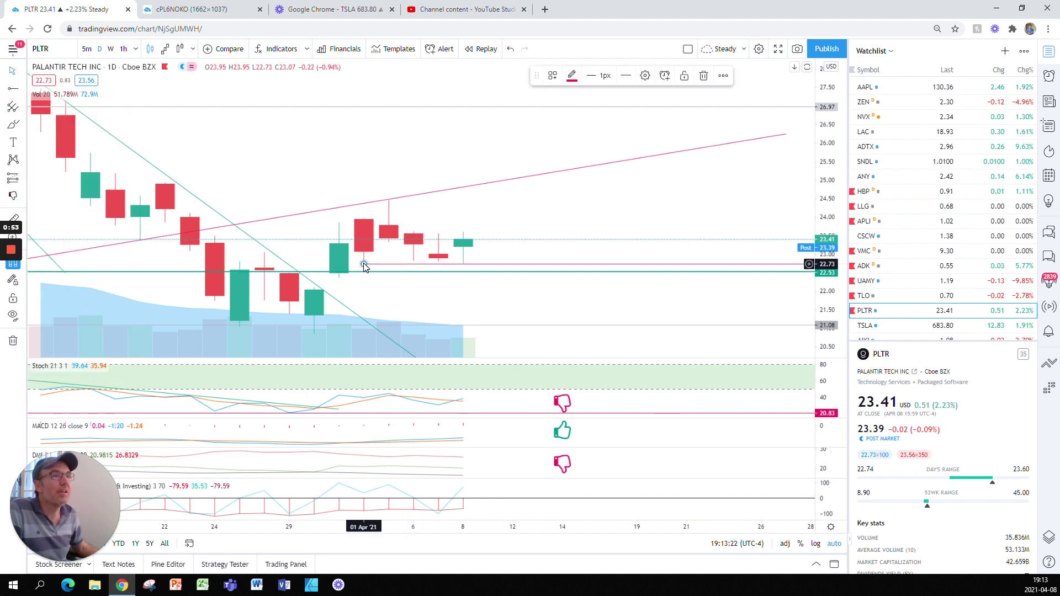
{"action": "left_click", "coordinate": [572, 77]}
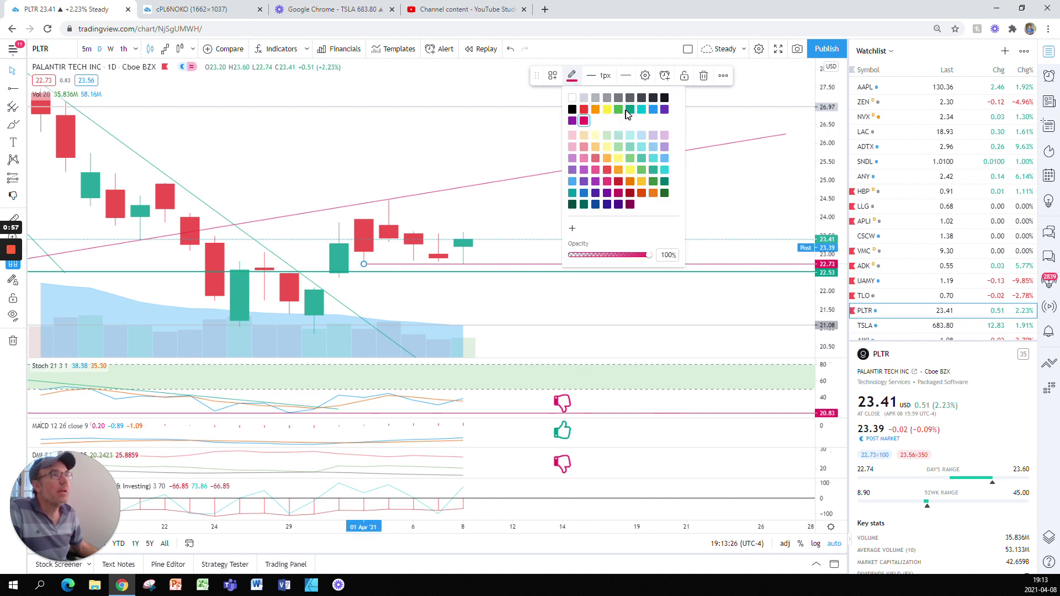
{"action": "left_click", "coordinate": [628, 112]}
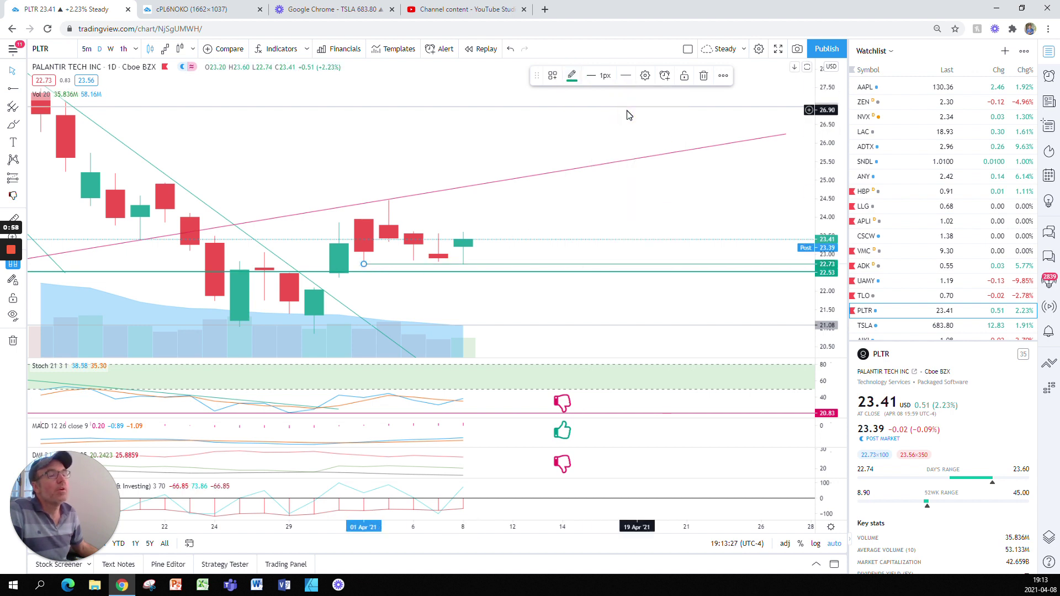
{"action": "left_click", "coordinate": [549, 231]}
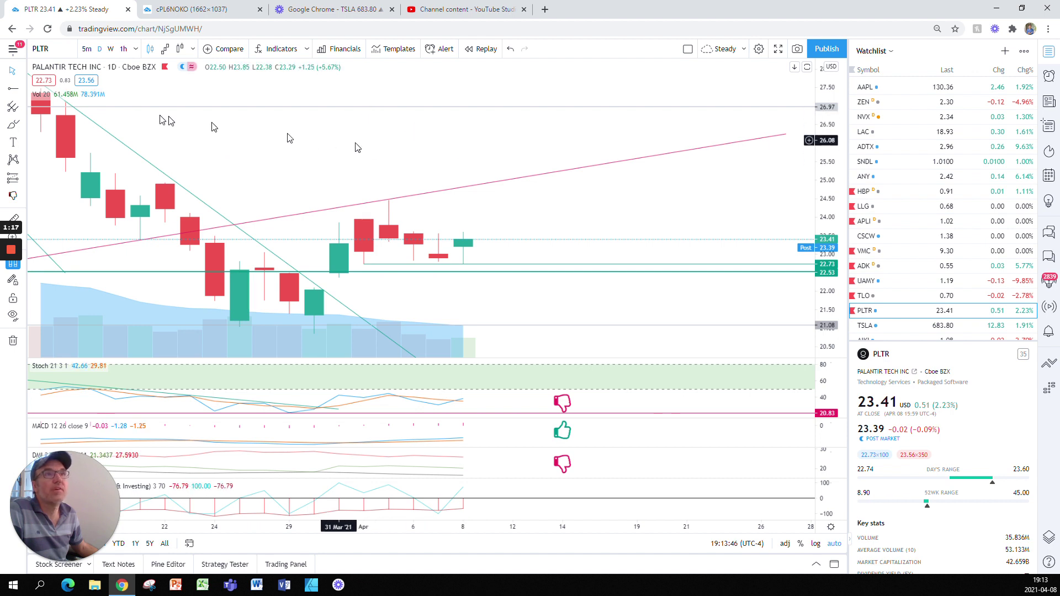
Recolour the 22.73 horizontal ray from green to grey.
{"action": "left_click", "coordinate": [495, 268]}
{"action": "left_click", "coordinate": [572, 75]}
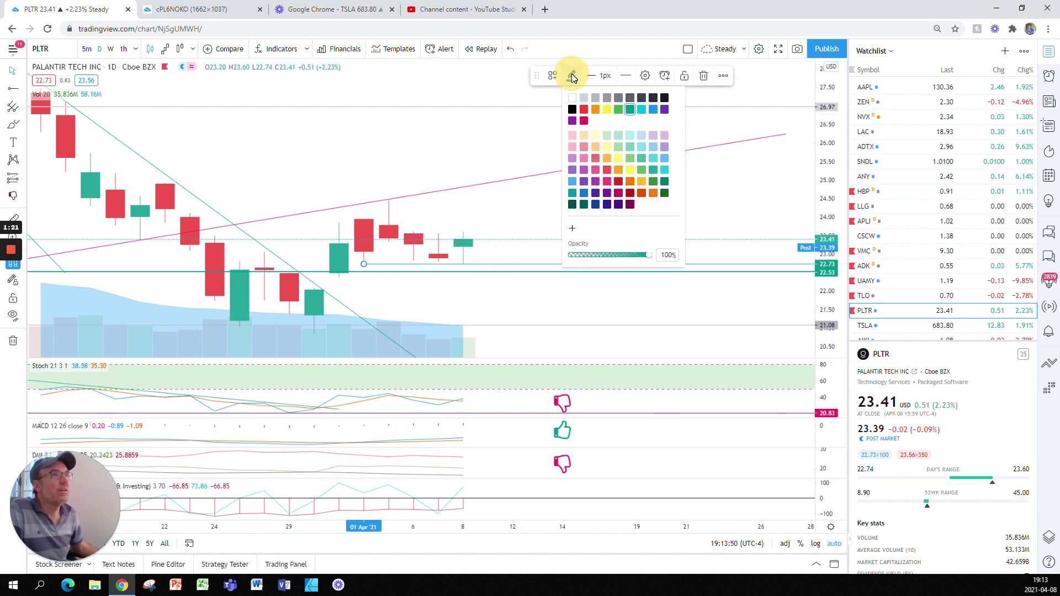
{"action": "left_click", "coordinate": [584, 98]}
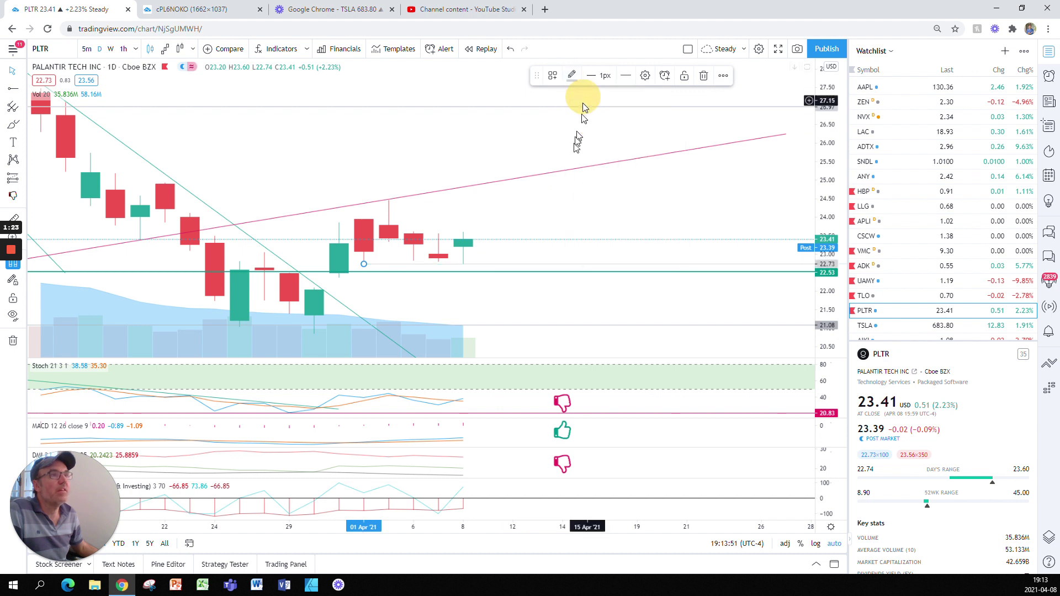
{"action": "left_click", "coordinate": [578, 186]}
{"action": "scroll", "coordinate": [577, 186], "scroll_direction": "down", "scroll_amount": 2}
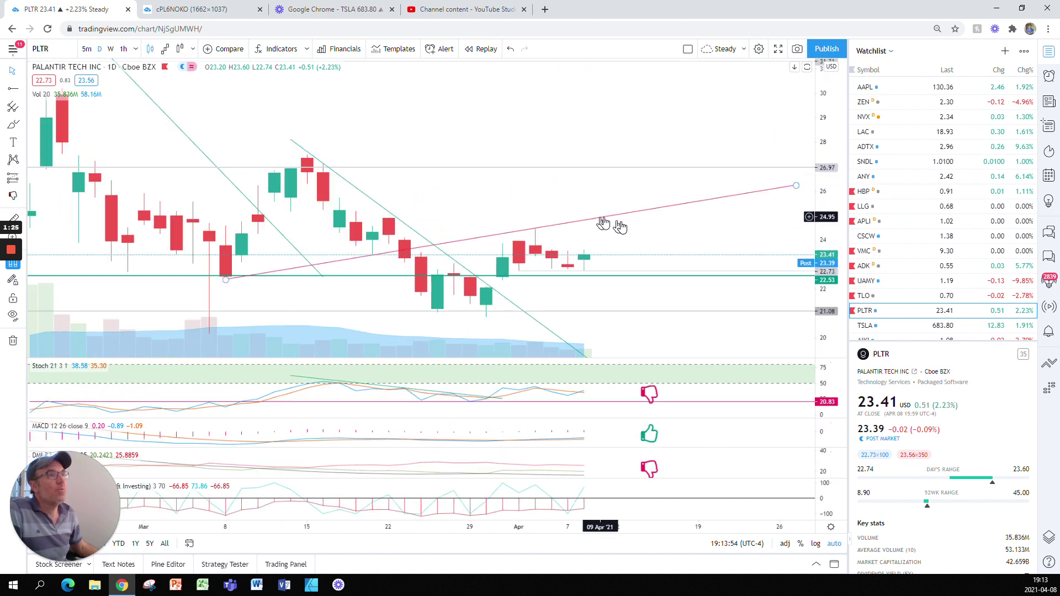
Zoom out and switch the PLTR chart to the 1h timeframe.
{"action": "scroll", "coordinate": [613, 226], "scroll_direction": "down", "scroll_amount": 1}
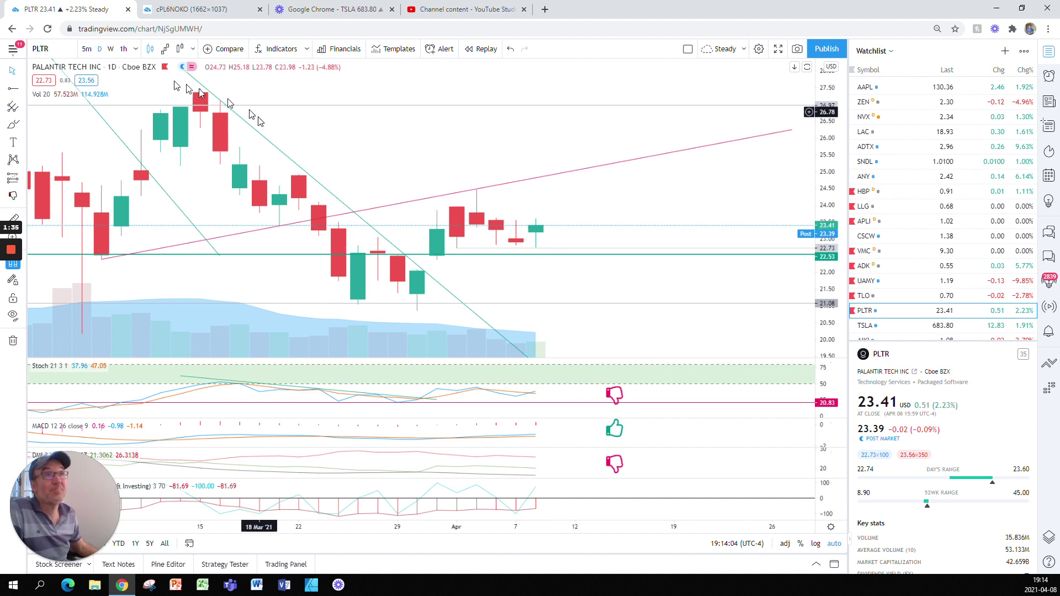
{"action": "left_click", "coordinate": [123, 48]}
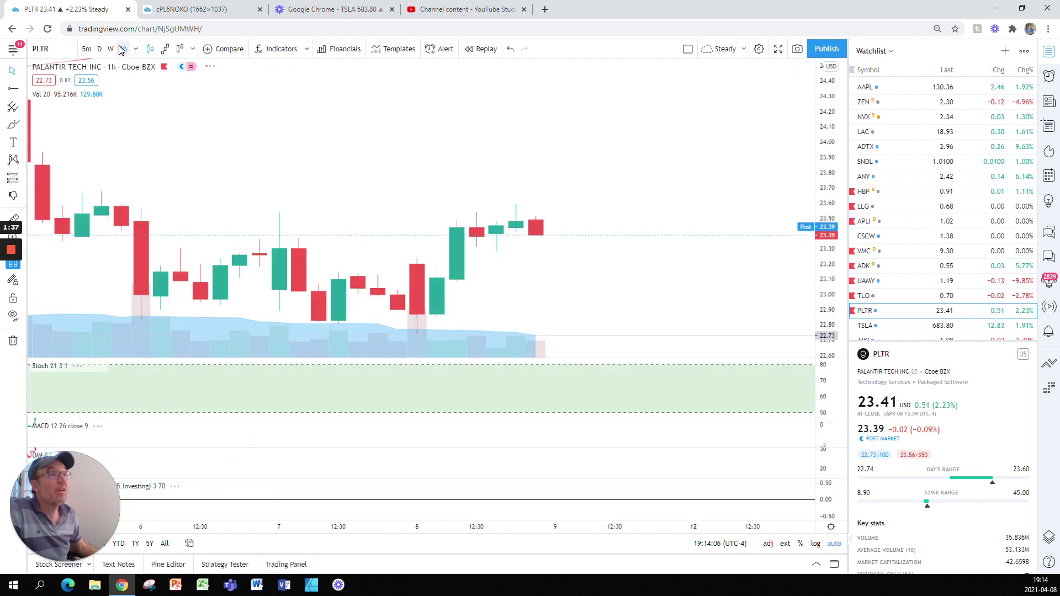
Review the hourly candles, then switch the PLTR chart back to the D timeframe.
{"action": "scroll", "coordinate": [568, 296], "scroll_direction": "down", "scroll_amount": 1}
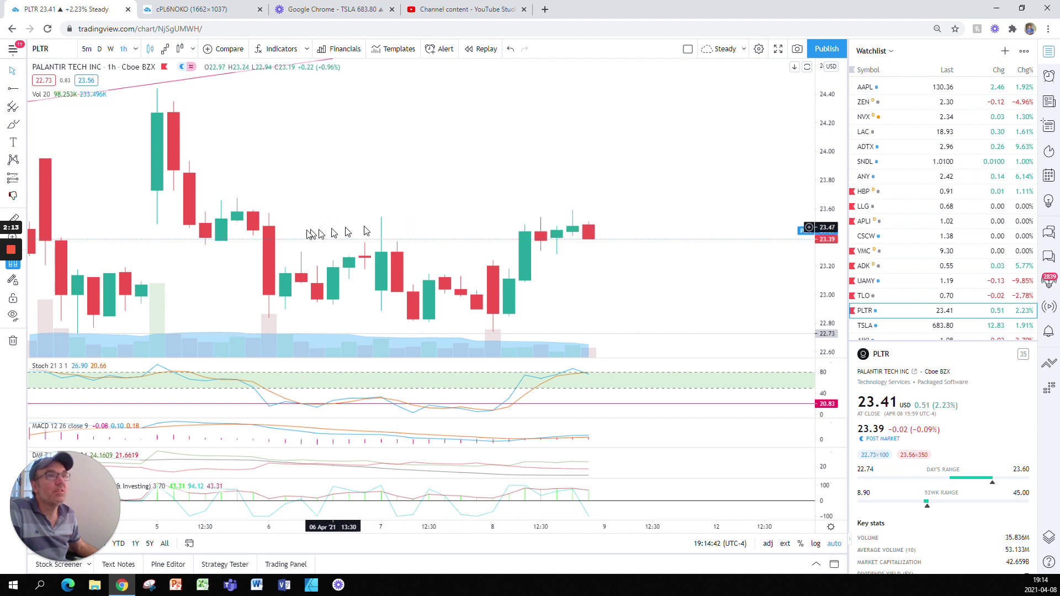
{"action": "left_click", "coordinate": [100, 49]}
Zoom the daily chart in and out, then select the teal support line near 22.5.
{"action": "scroll", "coordinate": [549, 161], "scroll_direction": "up", "scroll_amount": 4}
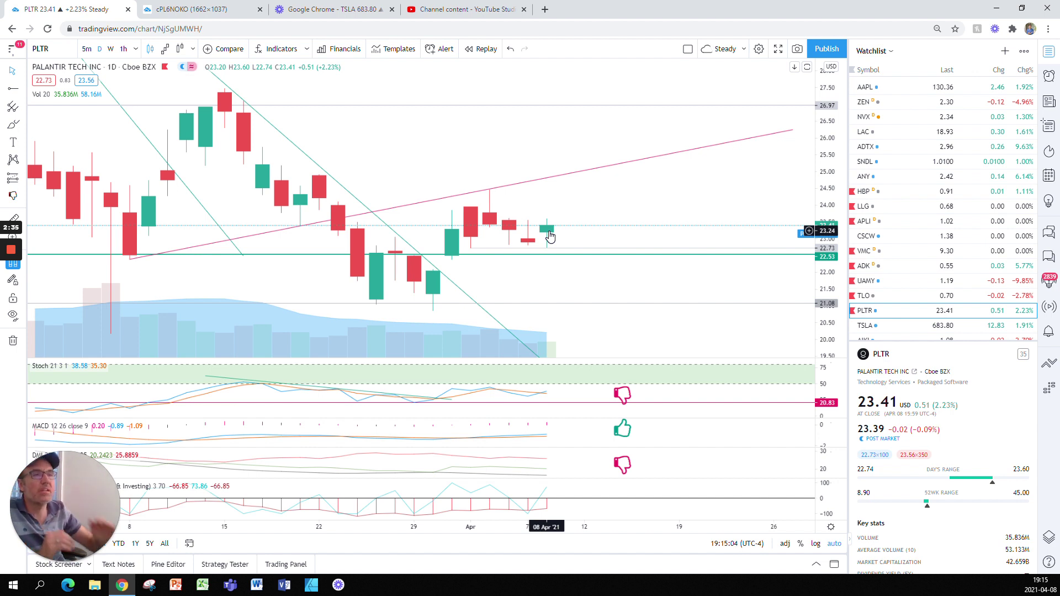
{"action": "scroll", "coordinate": [600, 291], "scroll_direction": "down", "scroll_amount": 2}
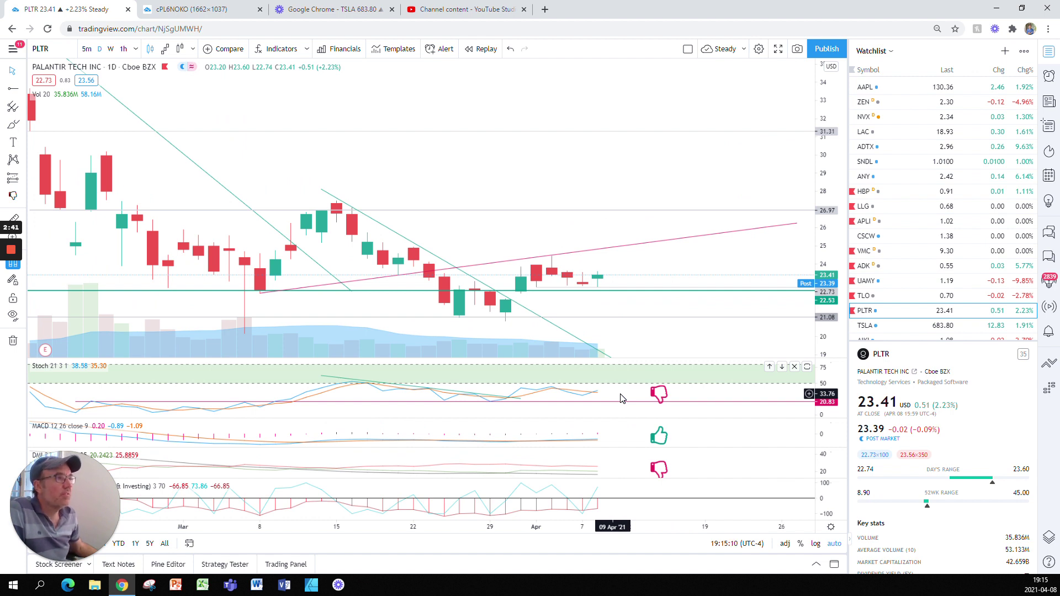
{"action": "scroll", "coordinate": [622, 396], "scroll_direction": "down", "scroll_amount": 1}
{"action": "scroll", "coordinate": [641, 396], "scroll_direction": "down", "scroll_amount": 1}
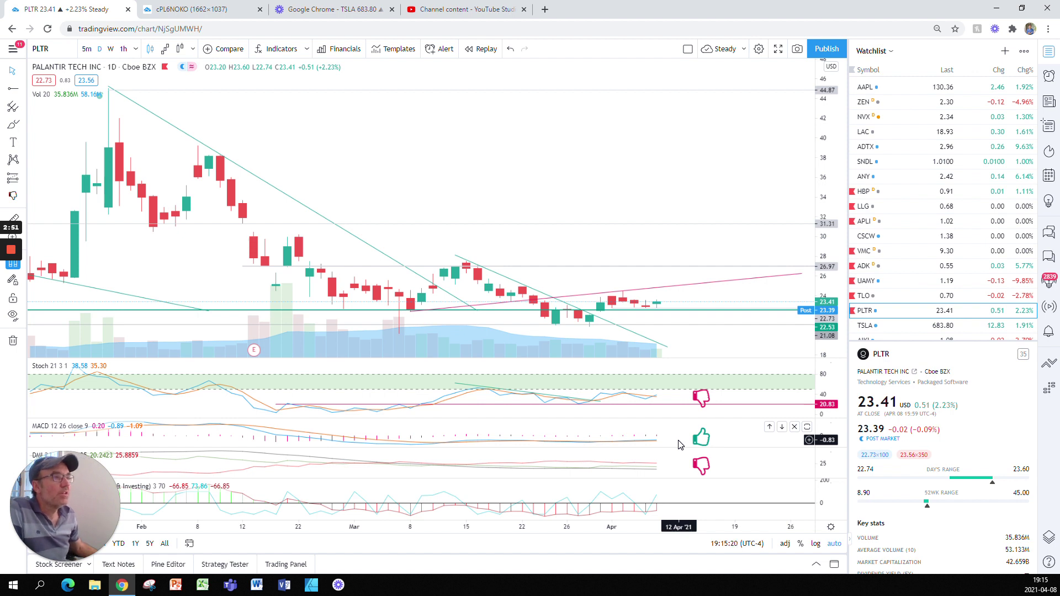
{"action": "scroll", "coordinate": [669, 468], "scroll_direction": "up", "scroll_amount": 2}
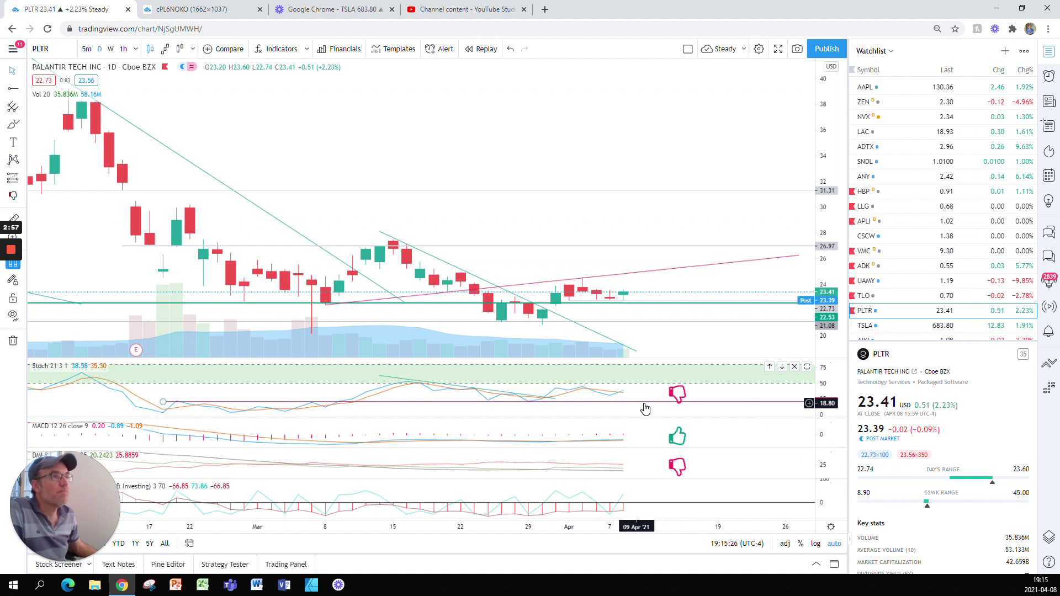
{"action": "scroll", "coordinate": [645, 409], "scroll_direction": "up", "scroll_amount": 1}
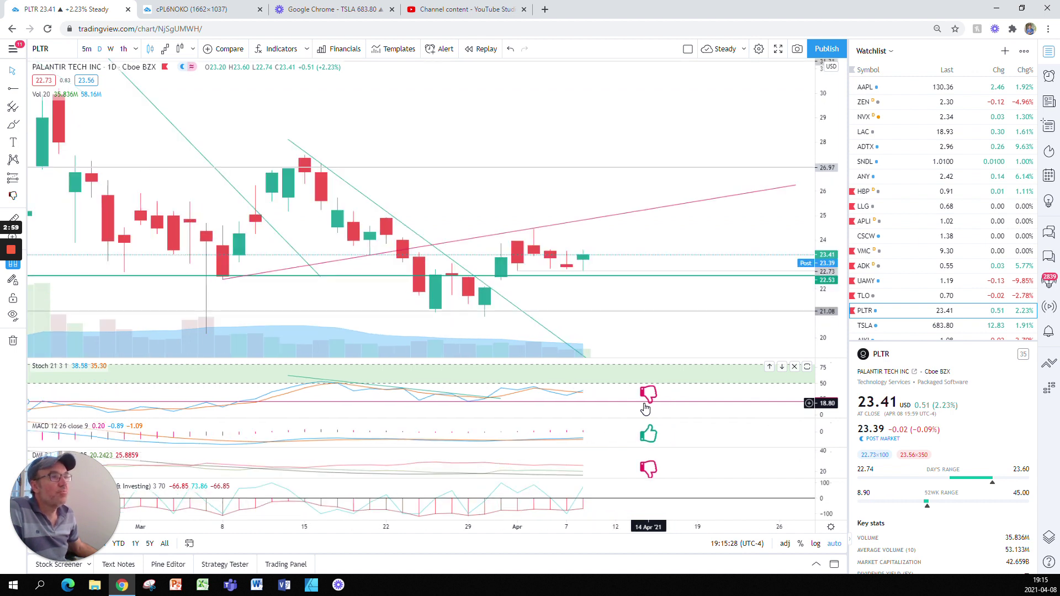
{"action": "scroll", "coordinate": [645, 408], "scroll_direction": "up", "scroll_amount": 1}
{"action": "scroll", "coordinate": [645, 409], "scroll_direction": "down", "scroll_amount": 1}
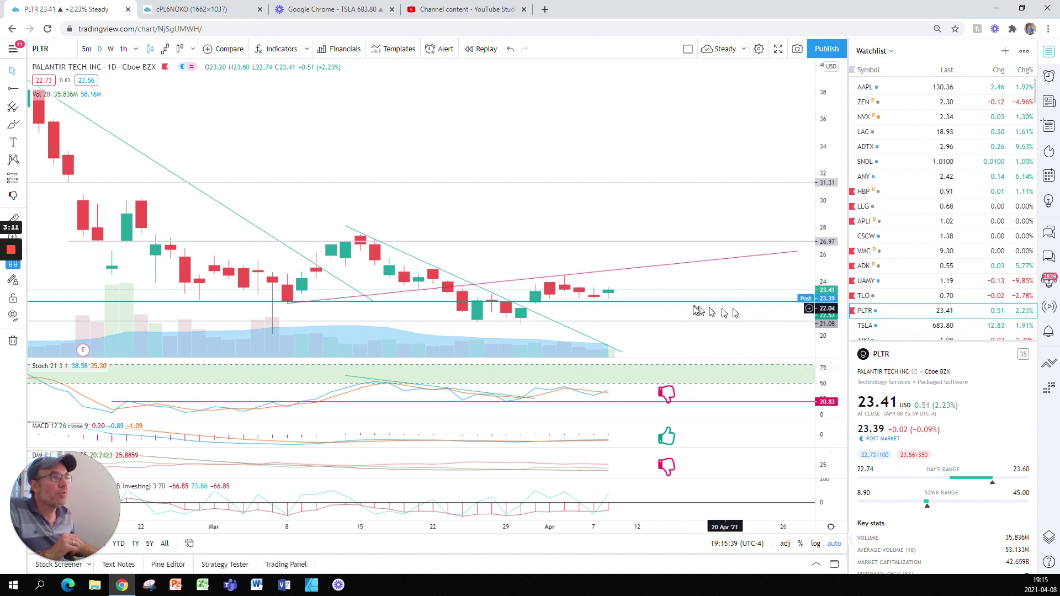
{"action": "left_click", "coordinate": [661, 304]}
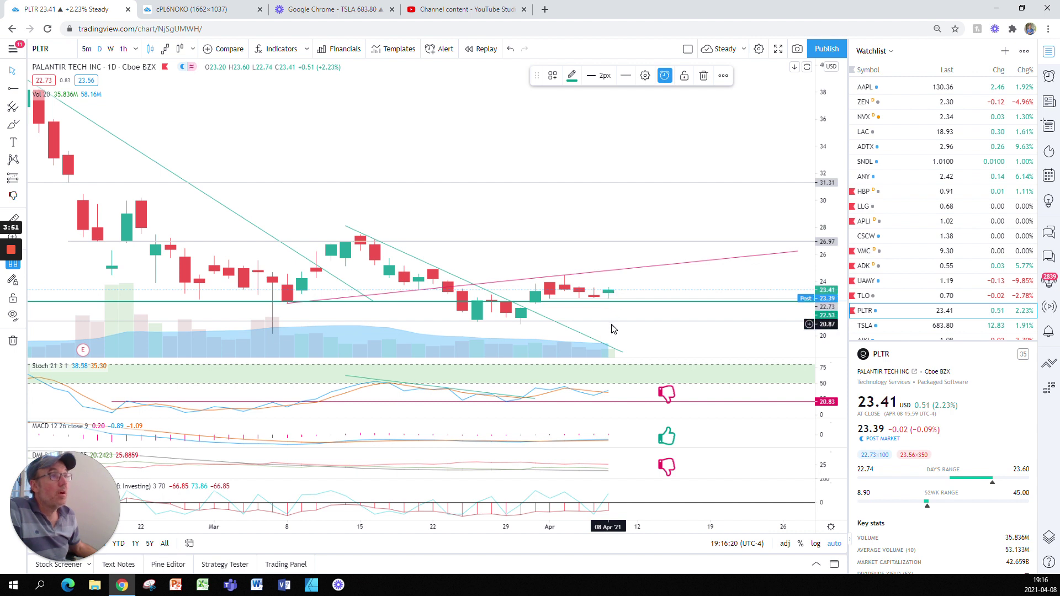
Select the thin 1px horizontal ray at 22.73 instead of the teal line.
{"action": "left_click", "coordinate": [614, 322]}
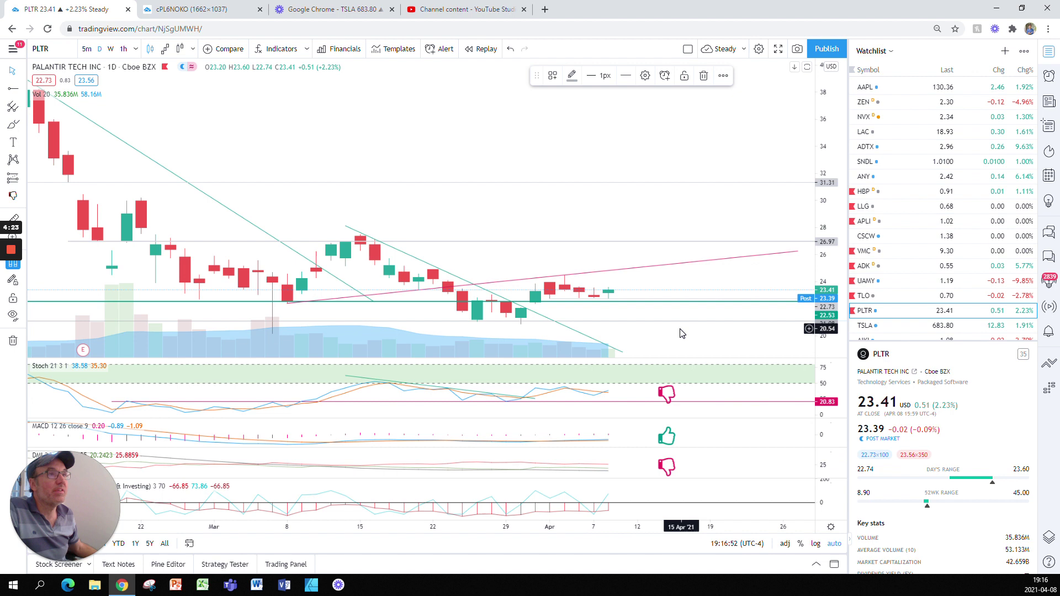
{"action": "scroll", "coordinate": [653, 330], "scroll_direction": "down", "scroll_amount": 2}
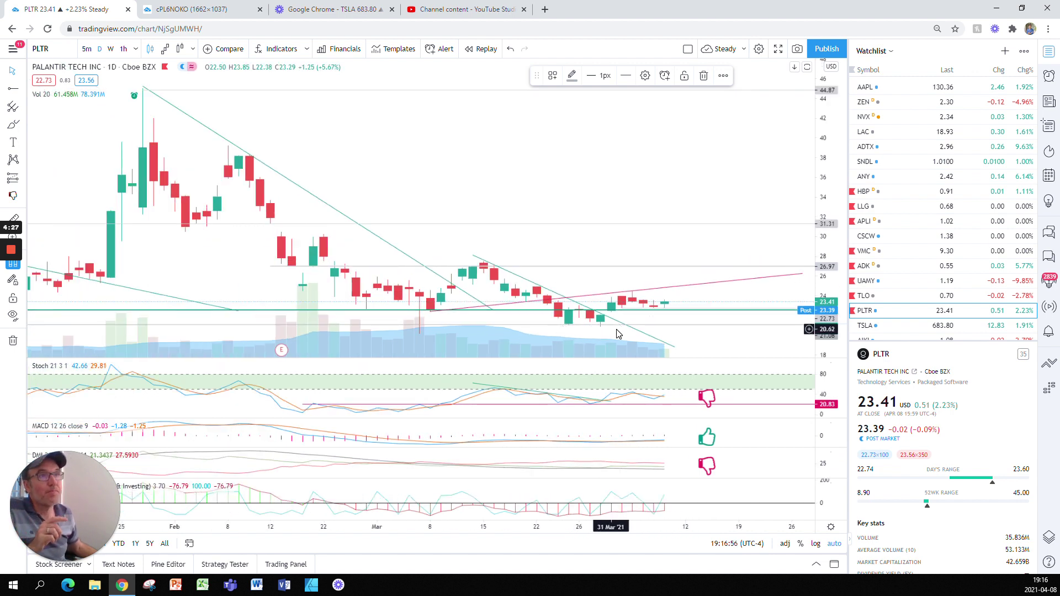
{"action": "scroll", "coordinate": [617, 334], "scroll_direction": "up", "scroll_amount": 1}
{"action": "scroll", "coordinate": [617, 334], "scroll_direction": "up", "scroll_amount": 1}
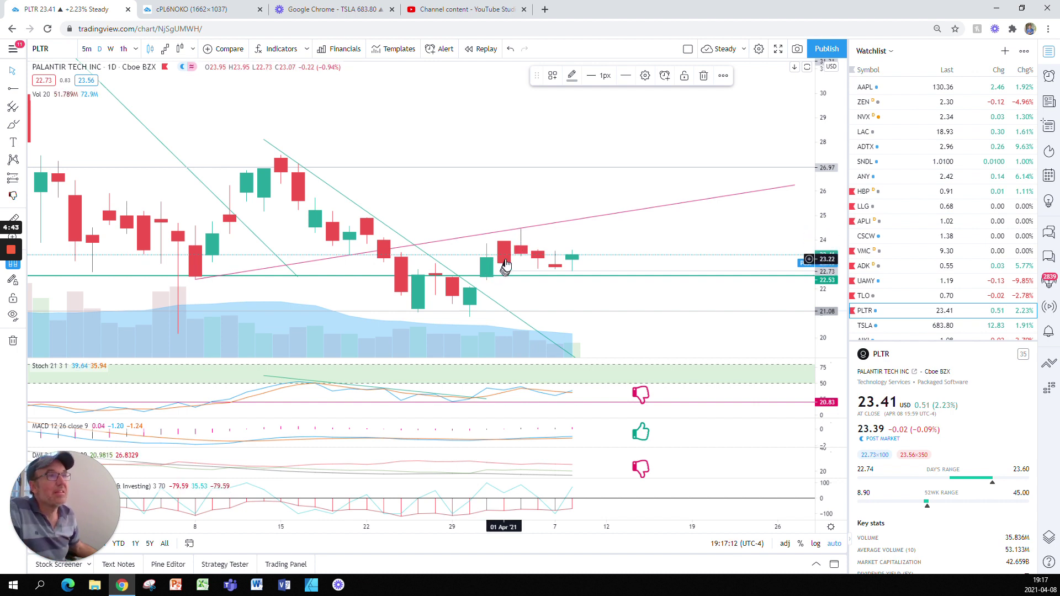
{"action": "scroll", "coordinate": [506, 265], "scroll_direction": "down", "scroll_amount": 3}
{"action": "scroll", "coordinate": [507, 265], "scroll_direction": "down", "scroll_amount": 3}
{"action": "scroll", "coordinate": [506, 266], "scroll_direction": "up", "scroll_amount": 4}
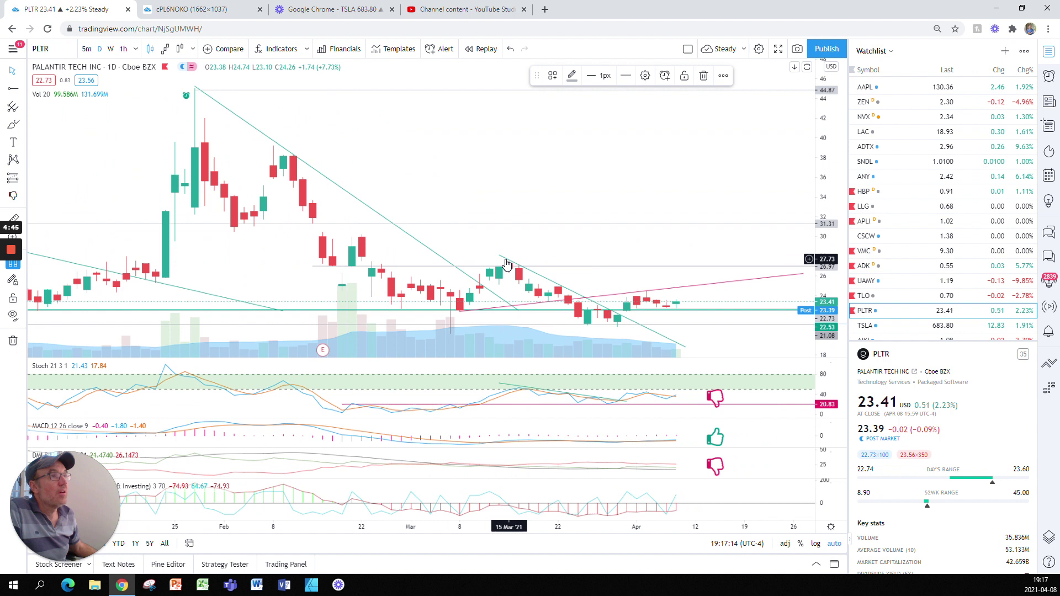
{"action": "scroll", "coordinate": [506, 265], "scroll_direction": "up", "scroll_amount": 2}
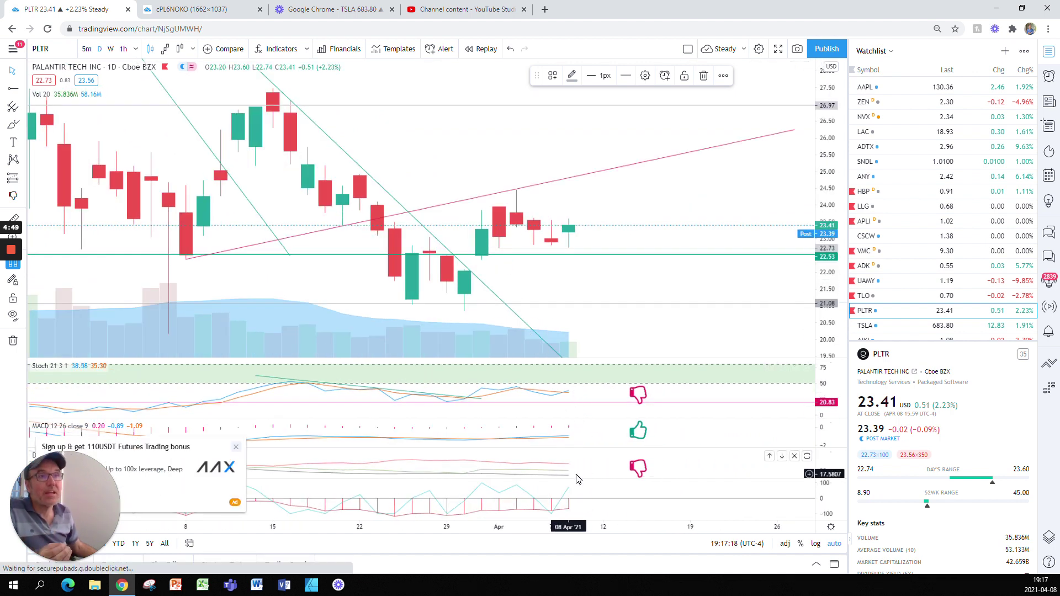
{"action": "left_click", "coordinate": [236, 447]}
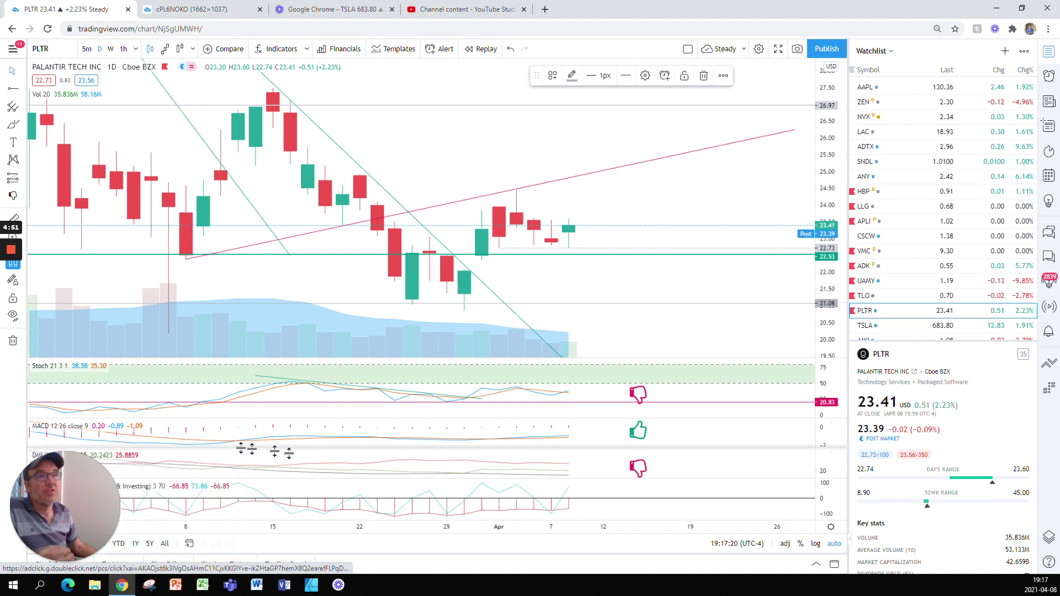